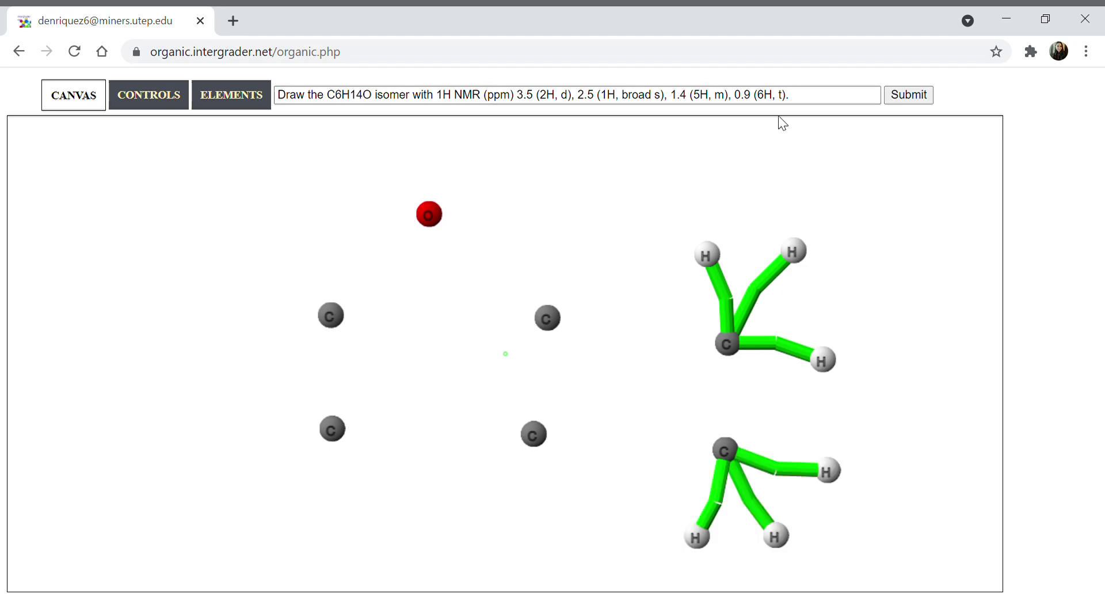
- Build two ethyl groups by adding two hydrogens to each middle carbon and bonding each one to the methyl carbon beside it
left_click_drag(547, 317, 579, 238)
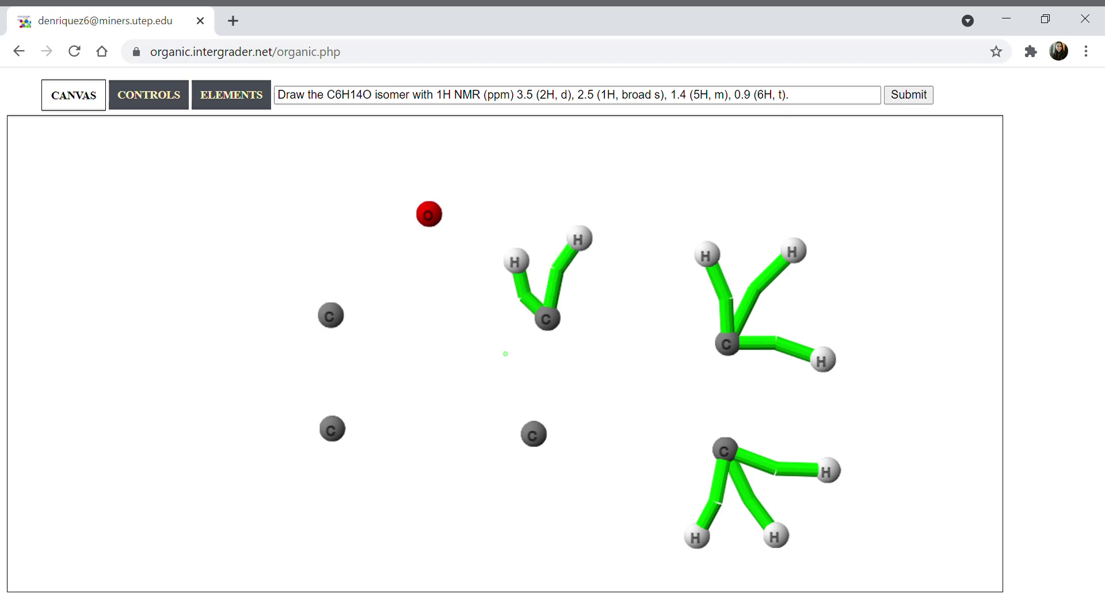
left_click_drag(547, 317, 727, 343)
left_click_drag(534, 434, 724, 449)
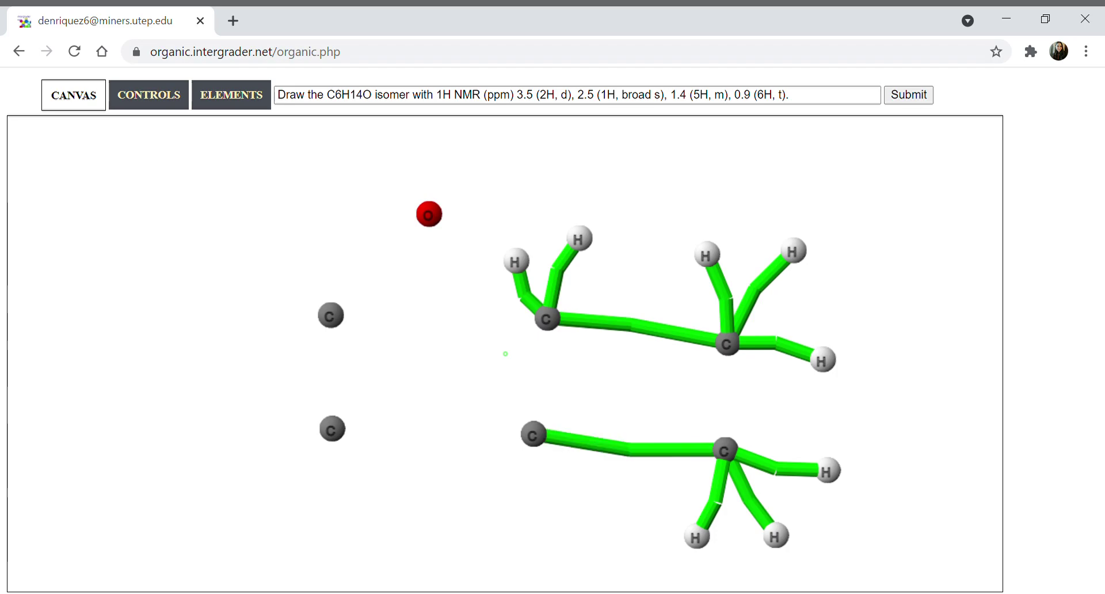
left_click(495, 509)
left_click(582, 522)
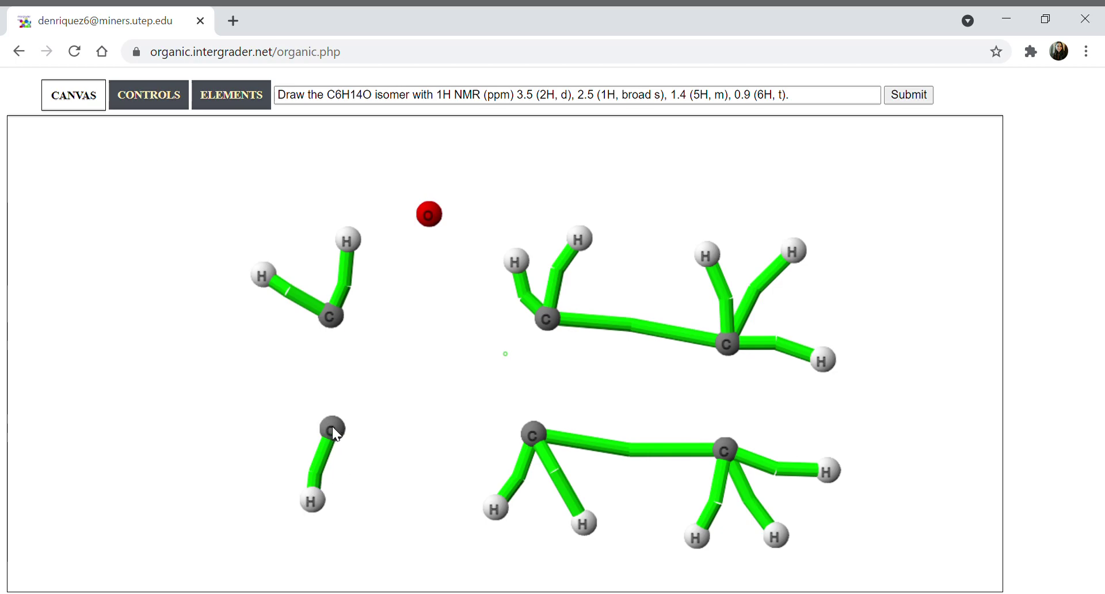
- Bond the lower-left CH carbon to the upper-left CH2 carbon and both ethyl groups, and bond the upper-left carbon to the oxygen
left_click_drag(332, 428, 331, 316)
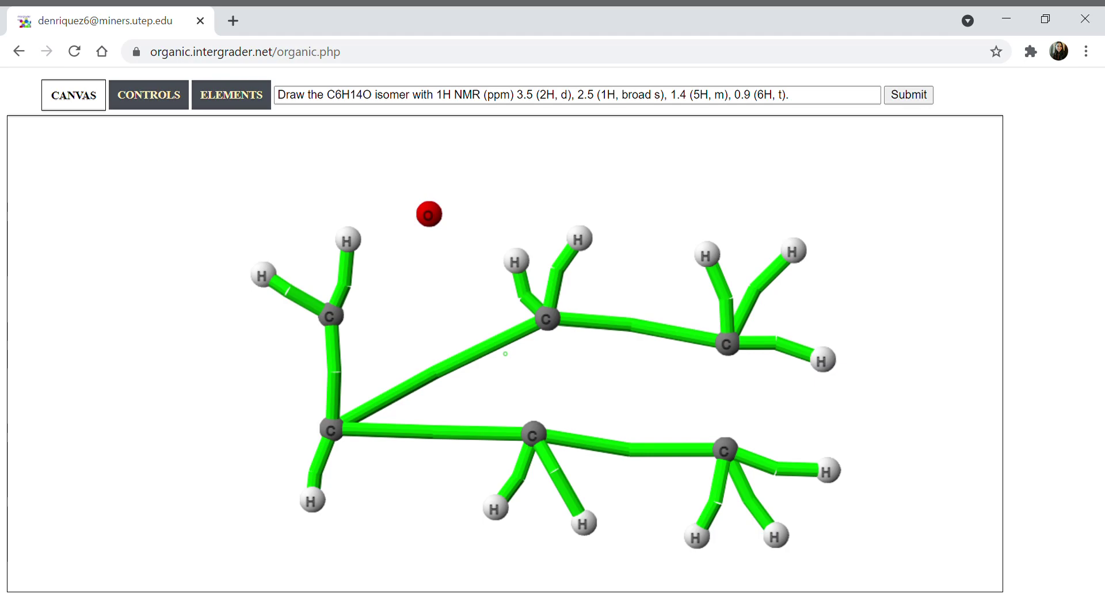
left_click_drag(329, 315, 428, 214)
left_click(149, 95)
left_click(140, 190)
left_click_drag(329, 315, 429, 214)
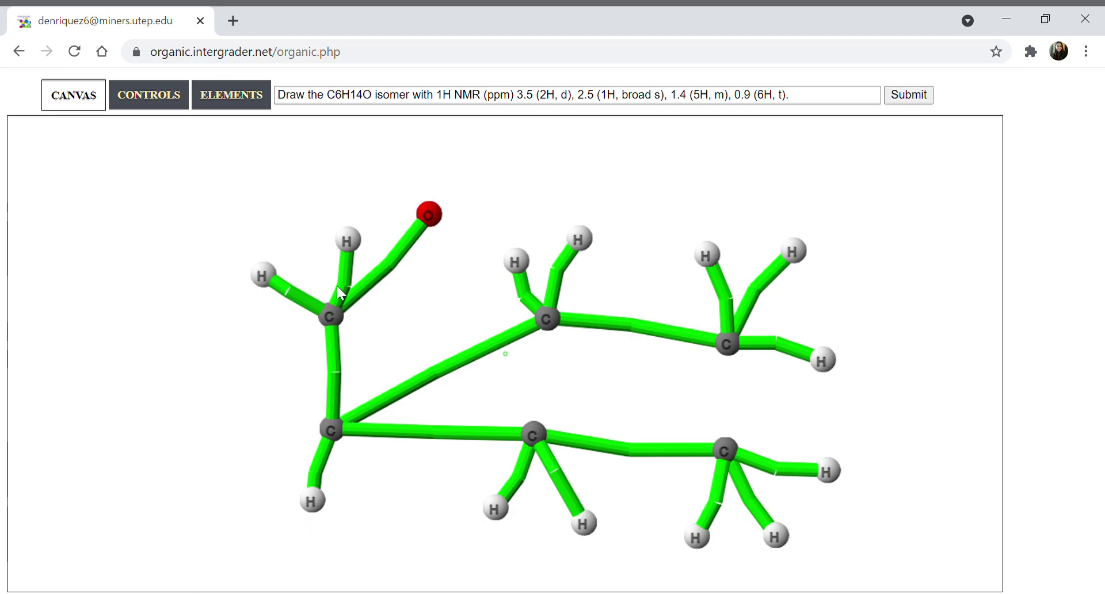
- Fill in the oxygen's missing hydrogen and lone pairs with H & e-, and arrange and fit the whole molecule
left_click(148, 95)
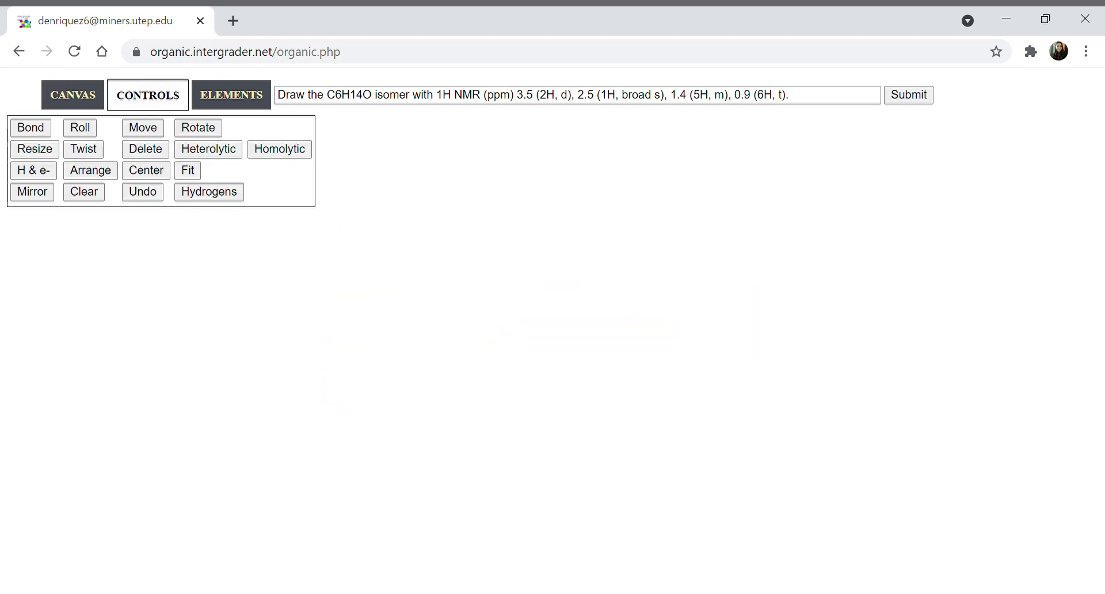
left_click(46, 171)
left_click(149, 95)
left_click(92, 171)
left_click(149, 95)
left_click(188, 171)
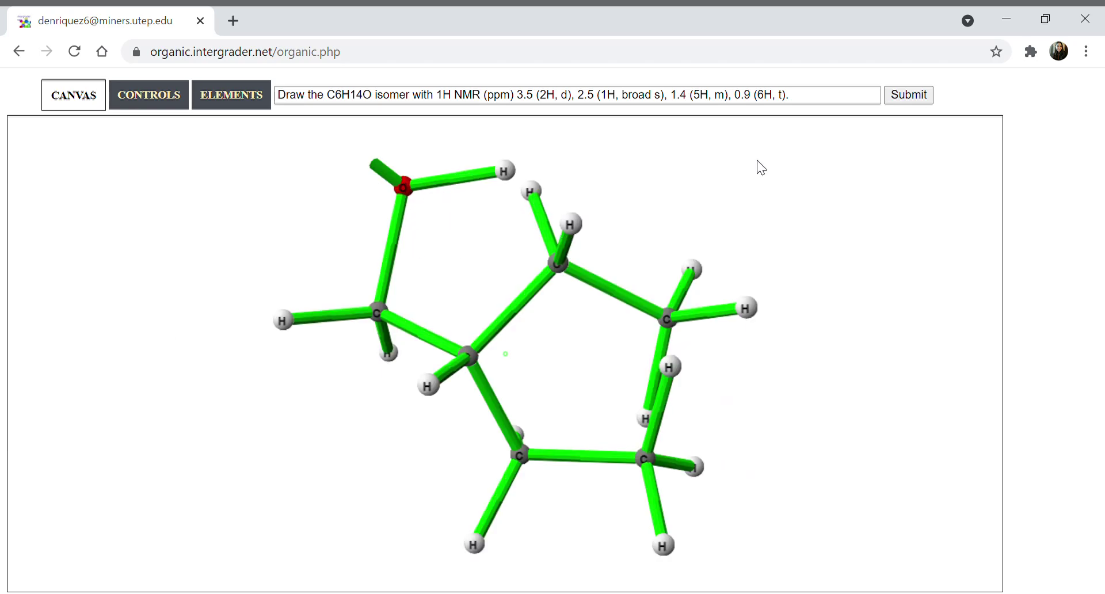
- Submit the drawn C6H14O isomer for grading and continue to Question # 2
left_click(907, 95)
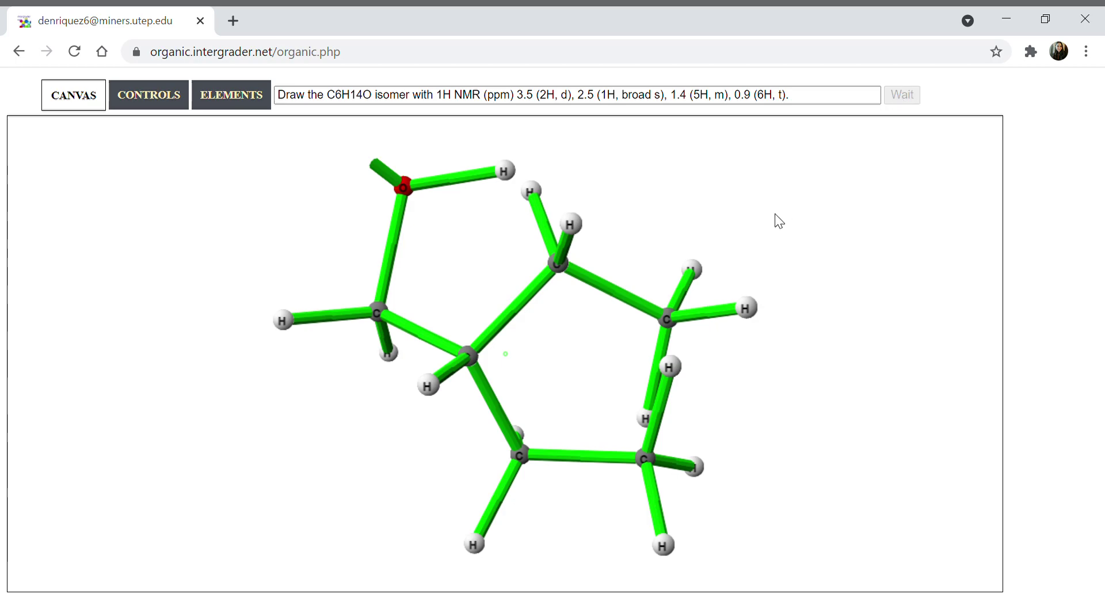
key("Return")
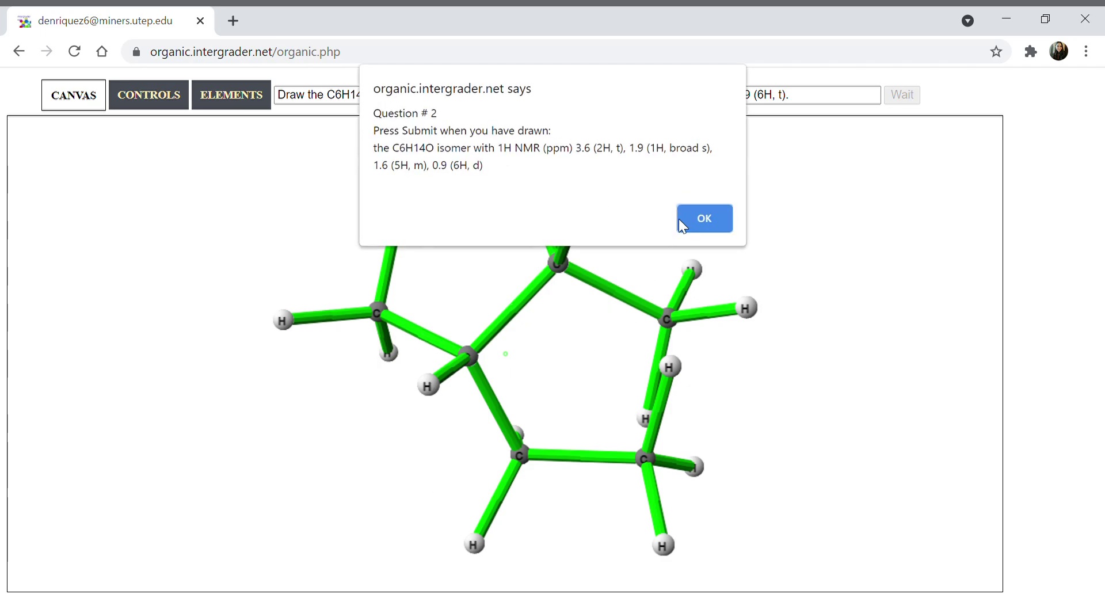
left_click(705, 217)
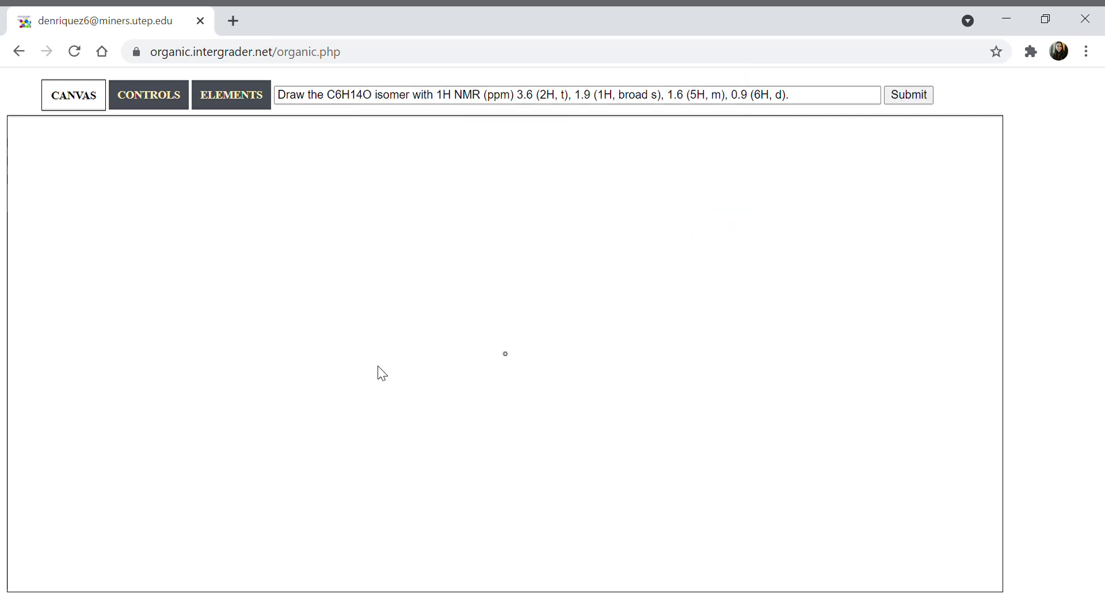
- Place six separate carbon atoms on the empty canvas in two rows of three
left_click(267, 326)
left_click(276, 447)
left_click(456, 327)
left_click(456, 445)
left_click(659, 330)
left_click(661, 449)
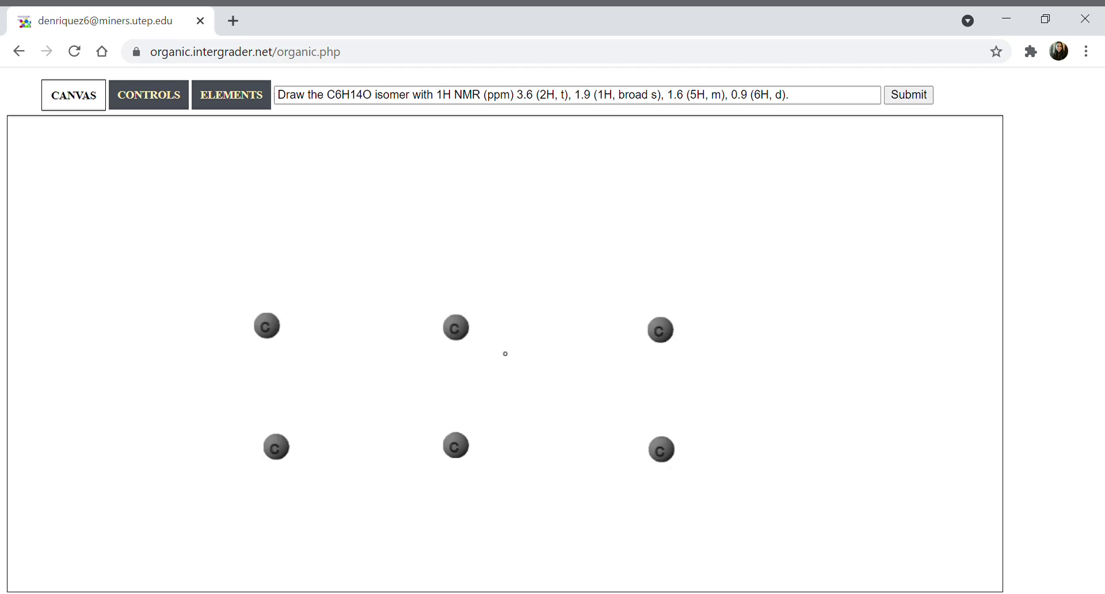
- Place one oxygen atom above the upper row, between its first and second carbons
left_click(231, 95)
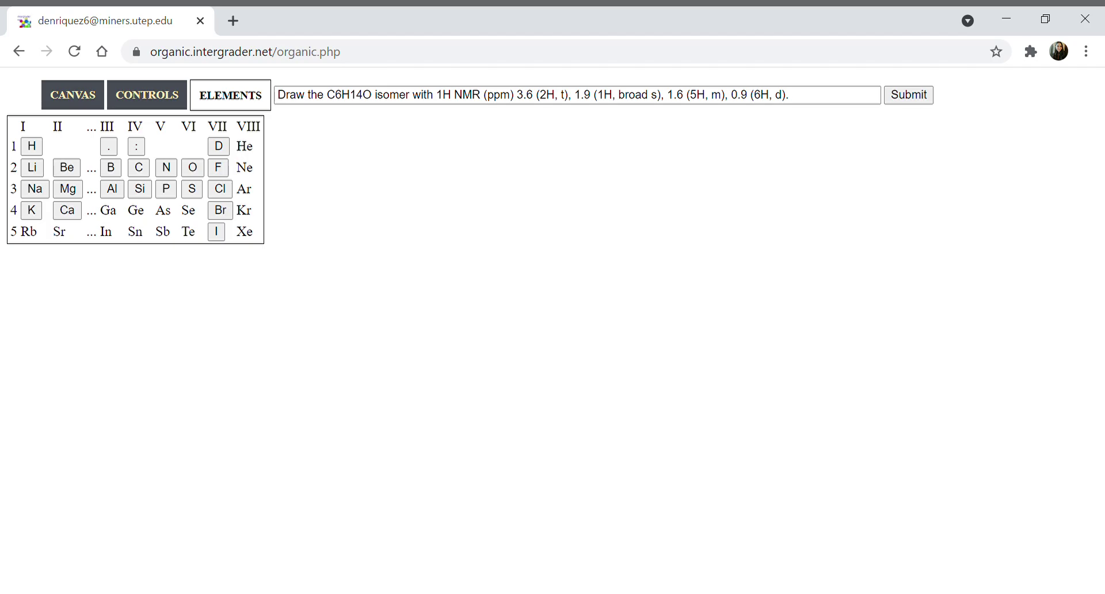
left_click(193, 168)
left_click(384, 226)
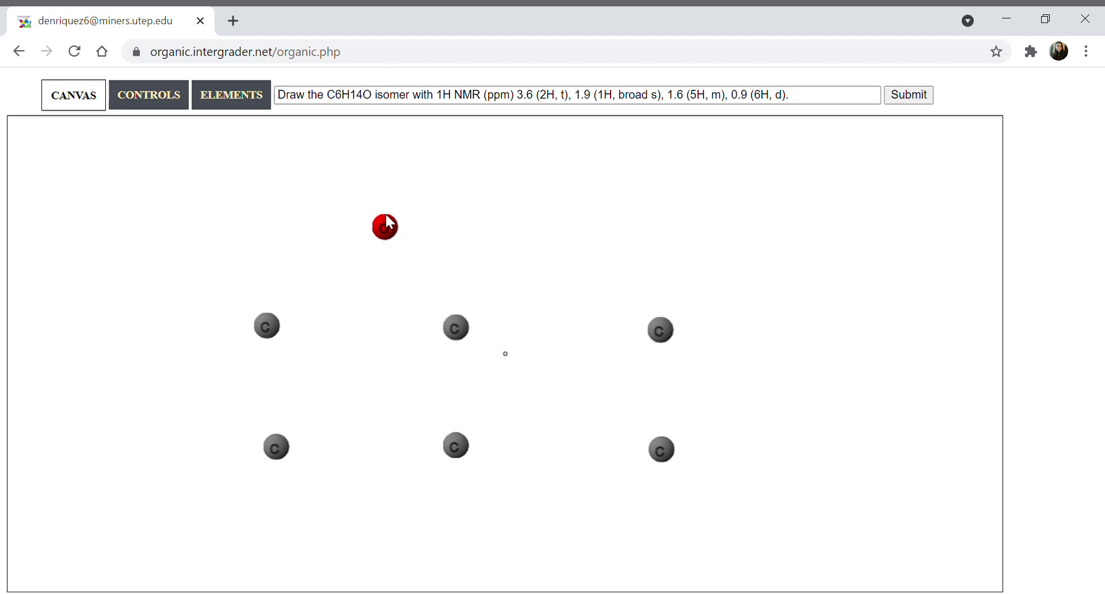
- Attach three hydrogens to each of the two rightmost carbons to form two methyl groups
left_click(231, 94)
left_click(111, 145)
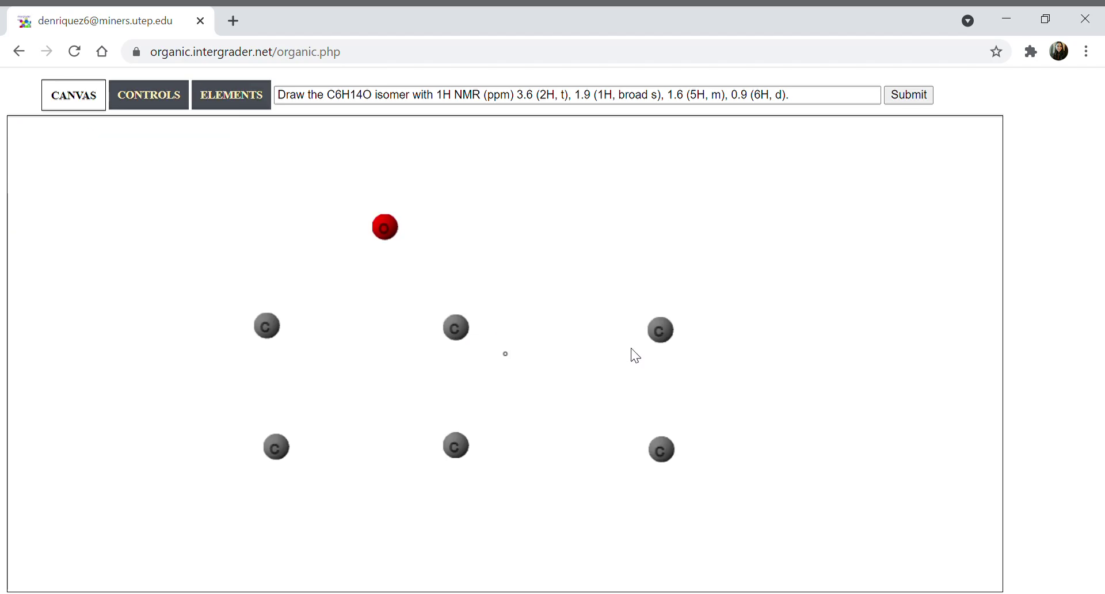
left_click(661, 330)
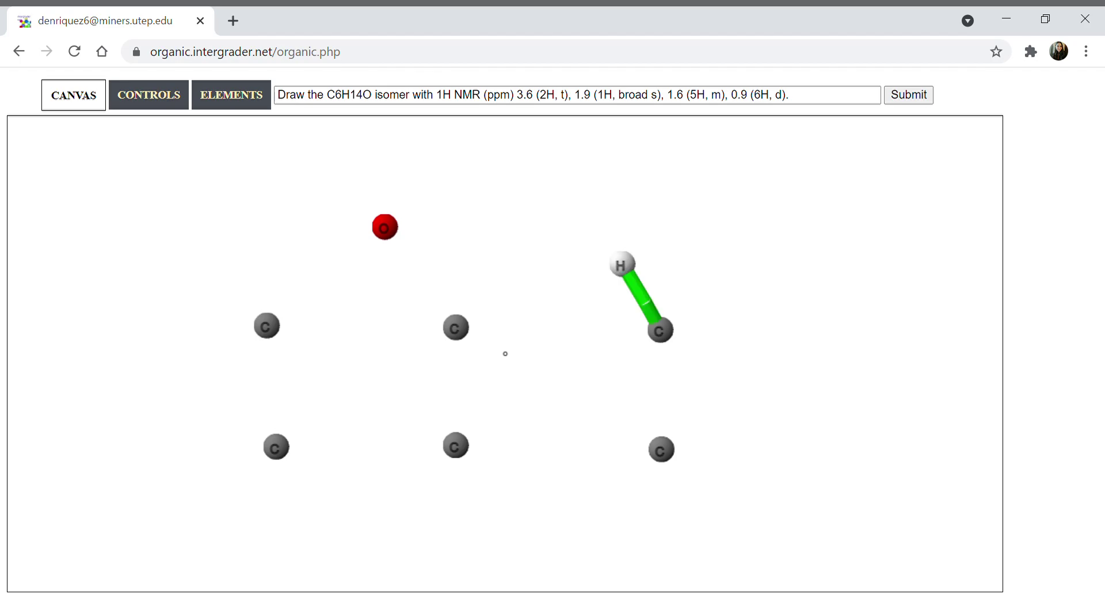
left_click(661, 330)
left_click(661, 330)
left_click(661, 450)
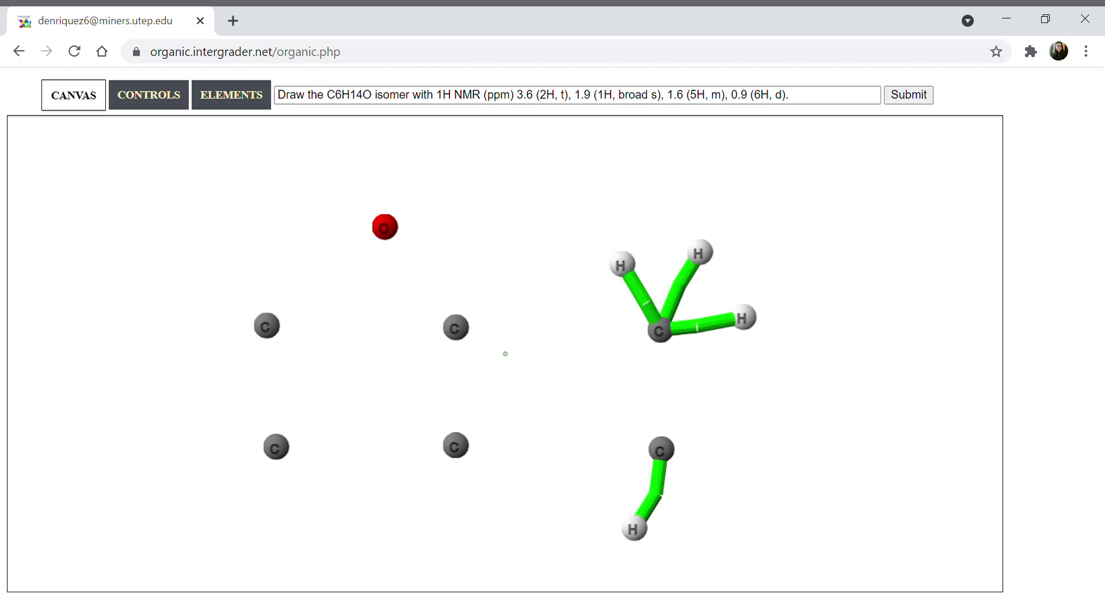
left_click(661, 450)
left_click(661, 449)
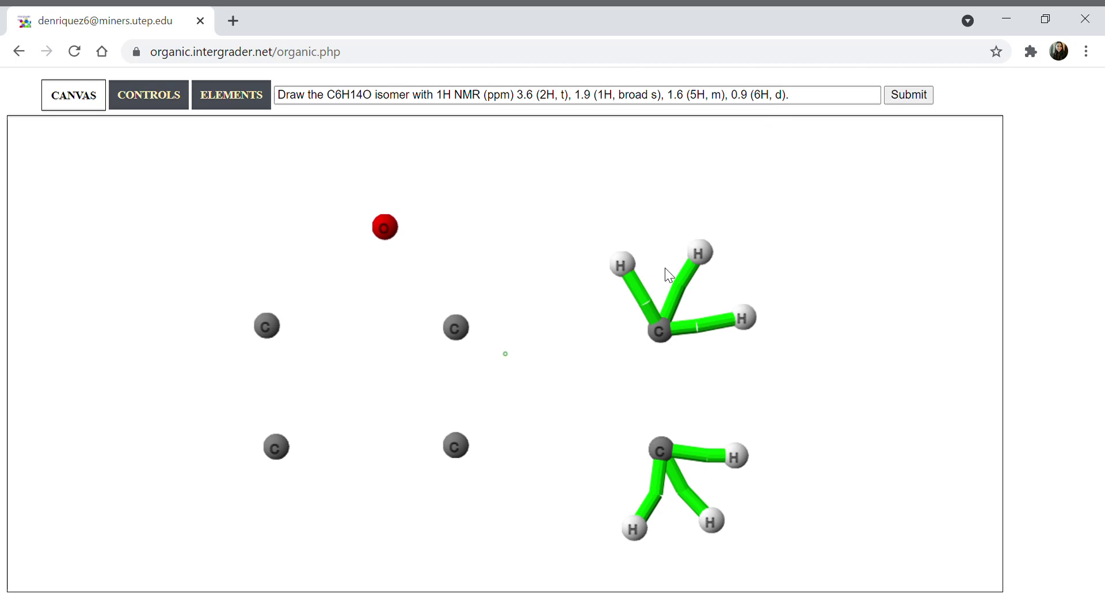
- Attach one hydrogen to the lower-middle carbon and bond that carbon to both methyl carbons
left_click(455, 445)
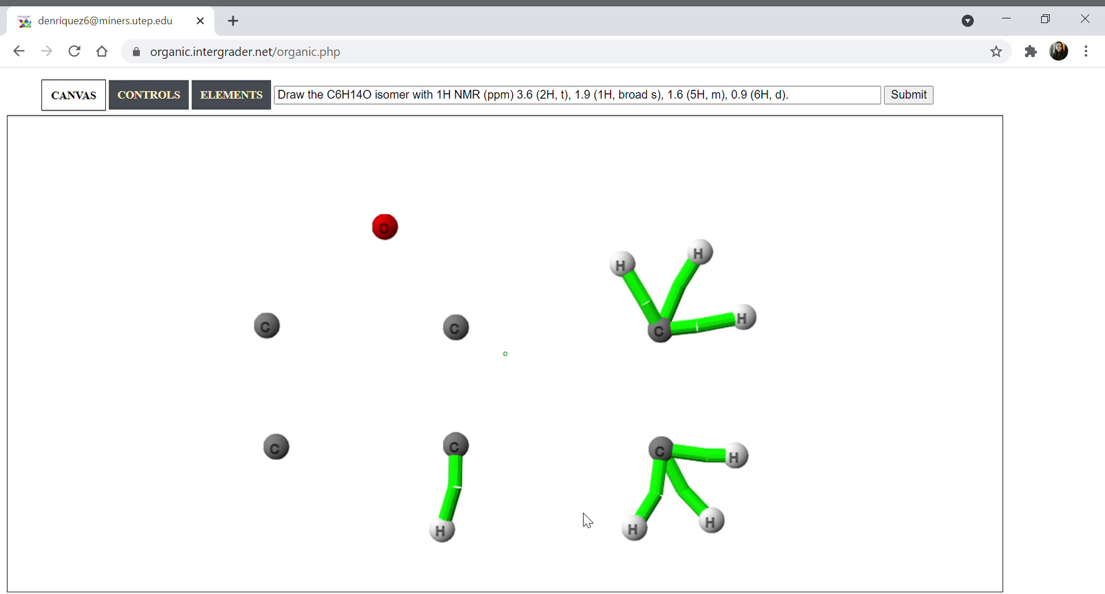
left_click_drag(455, 445, 660, 330)
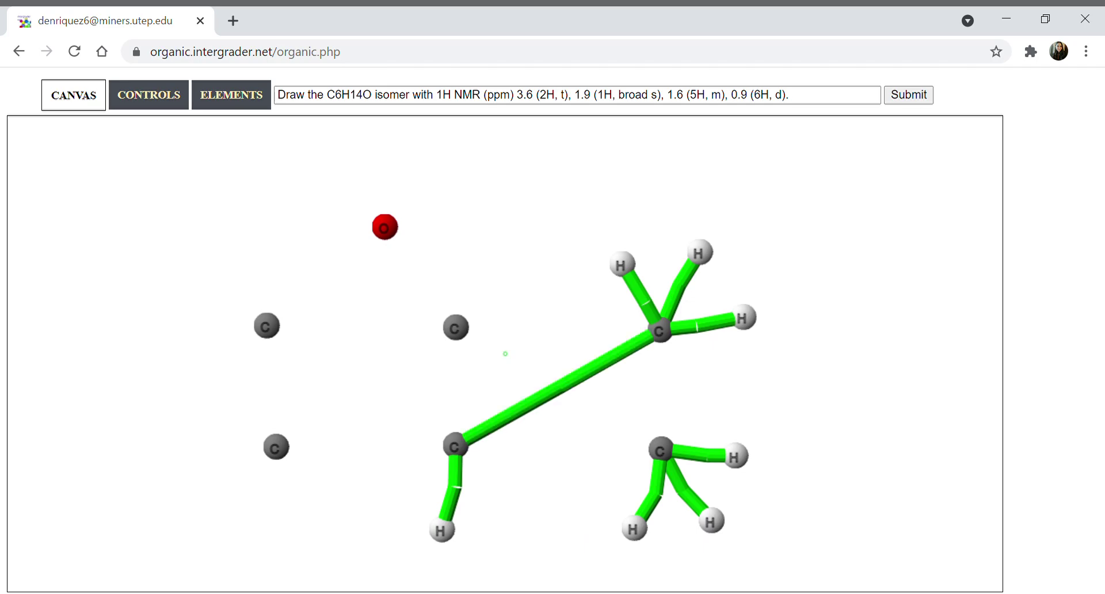
left_click_drag(455, 445, 661, 449)
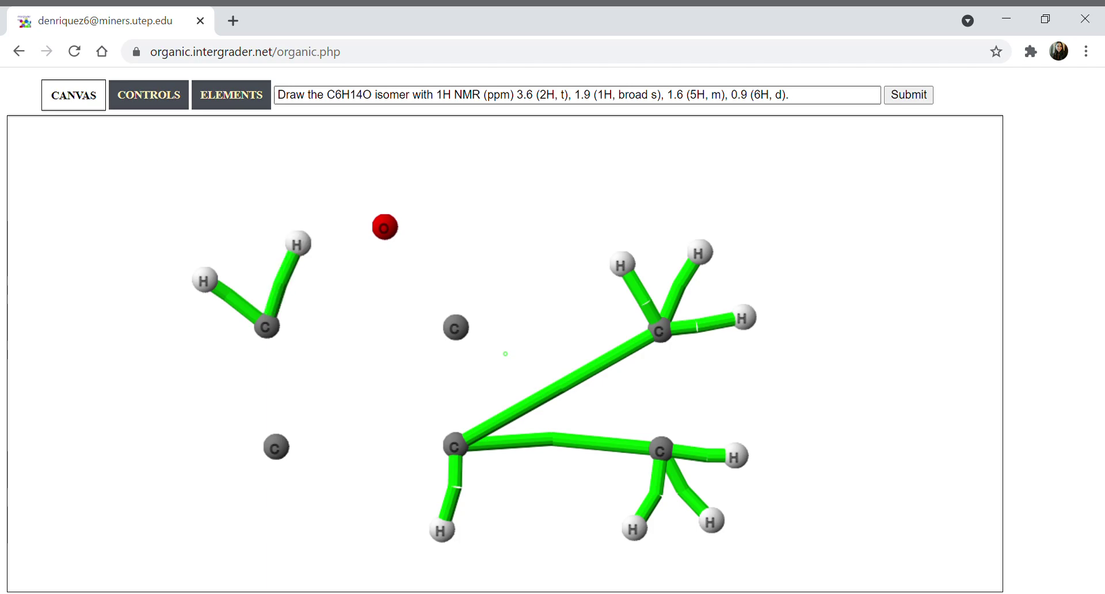
- Add two hydrogens to each left carbon, bond these carbons together, and bond the upper-left one to the oxygen
left_click_drag(276, 447, 324, 506)
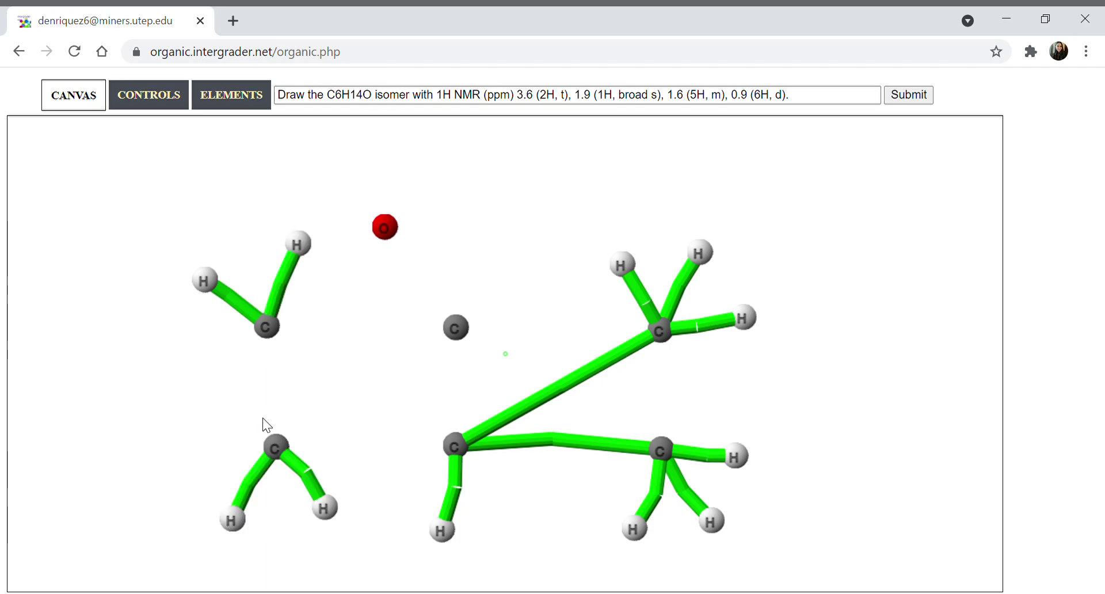
left_click_drag(276, 447, 265, 326)
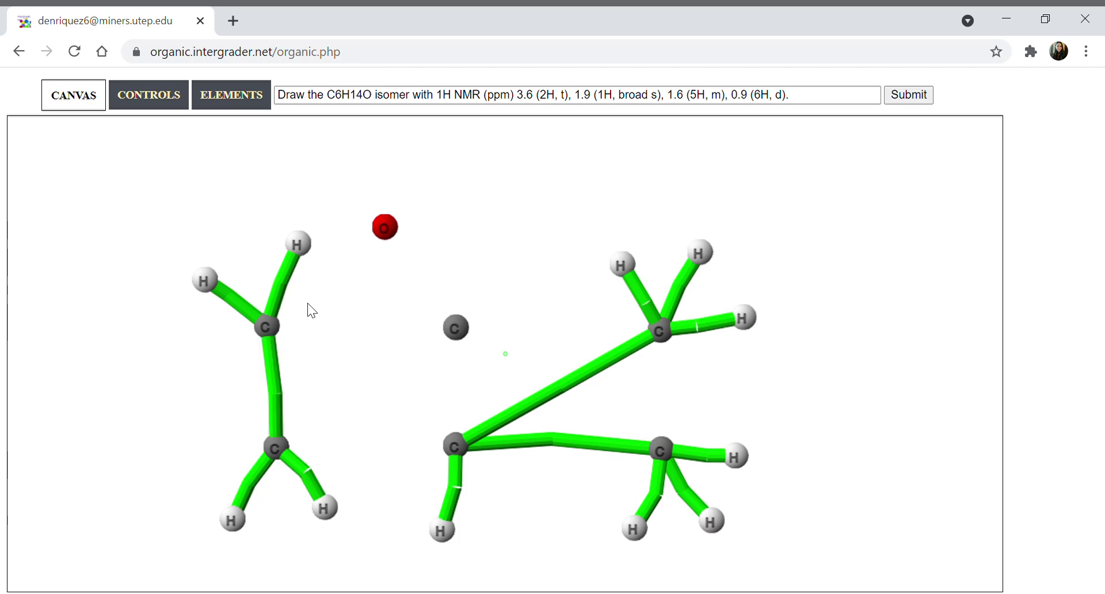
left_click_drag(265, 326, 385, 228)
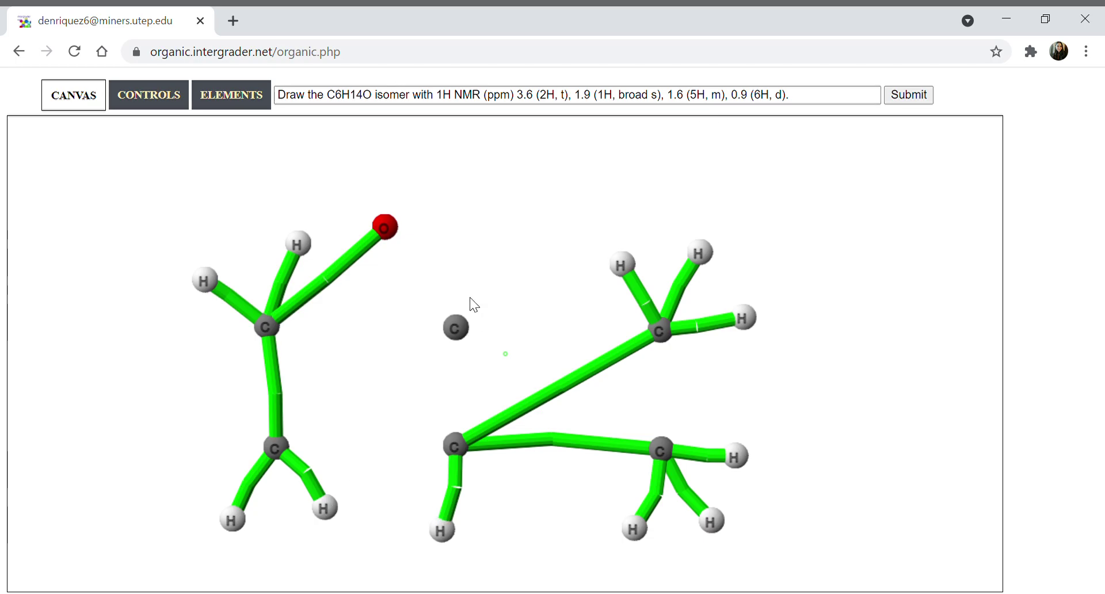
- Add two hydrogens to the upper-middle carbon and bond it to the lower-left and lower-middle carbons
left_click_drag(456, 327, 497, 266)
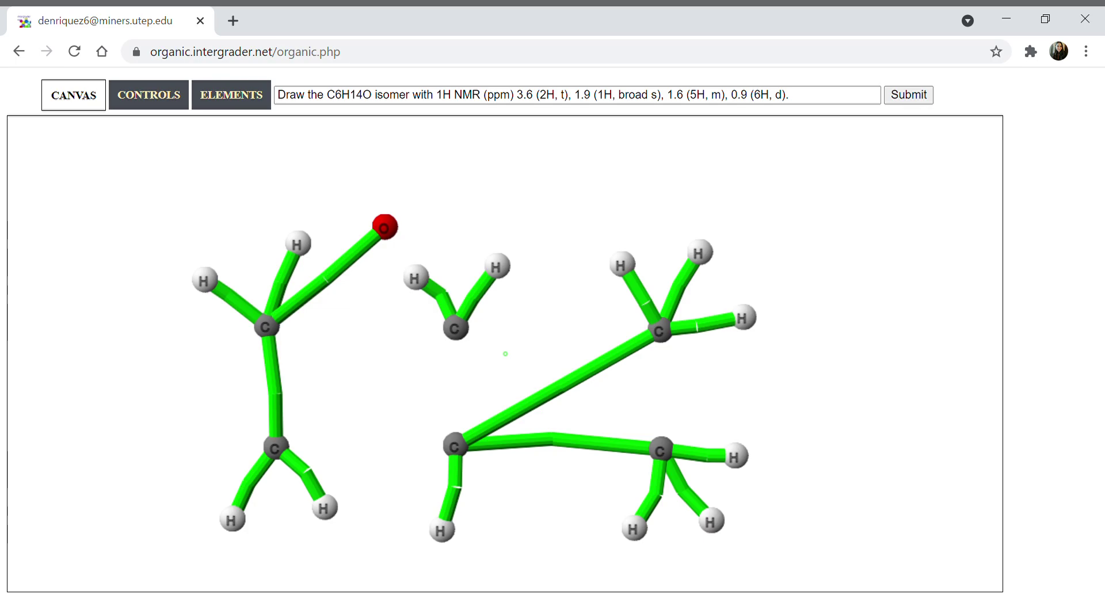
left_click_drag(456, 327, 275, 448)
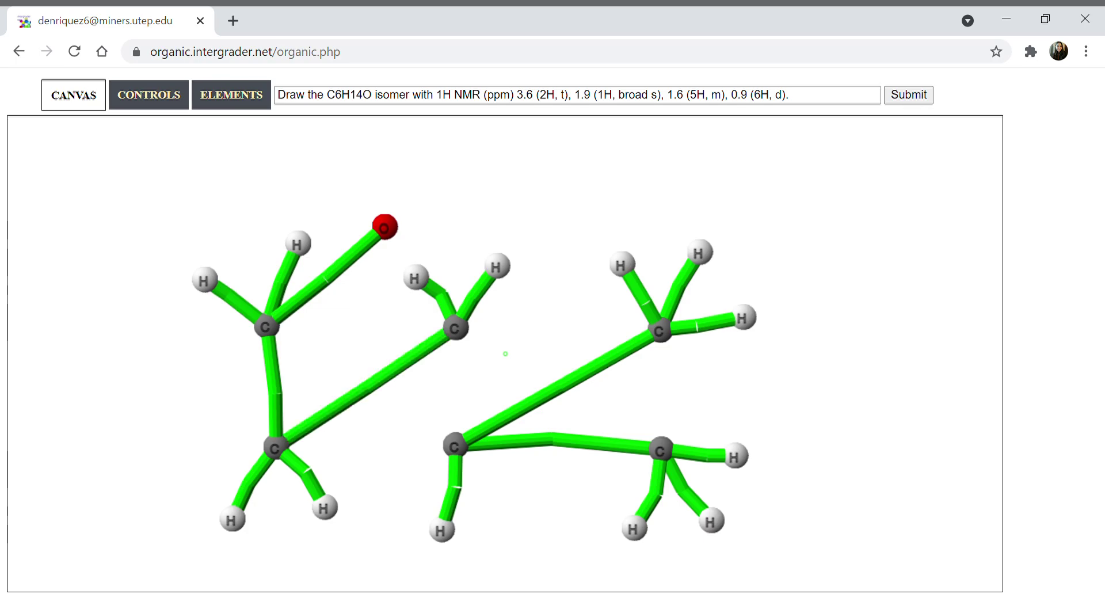
left_click_drag(456, 328, 455, 445)
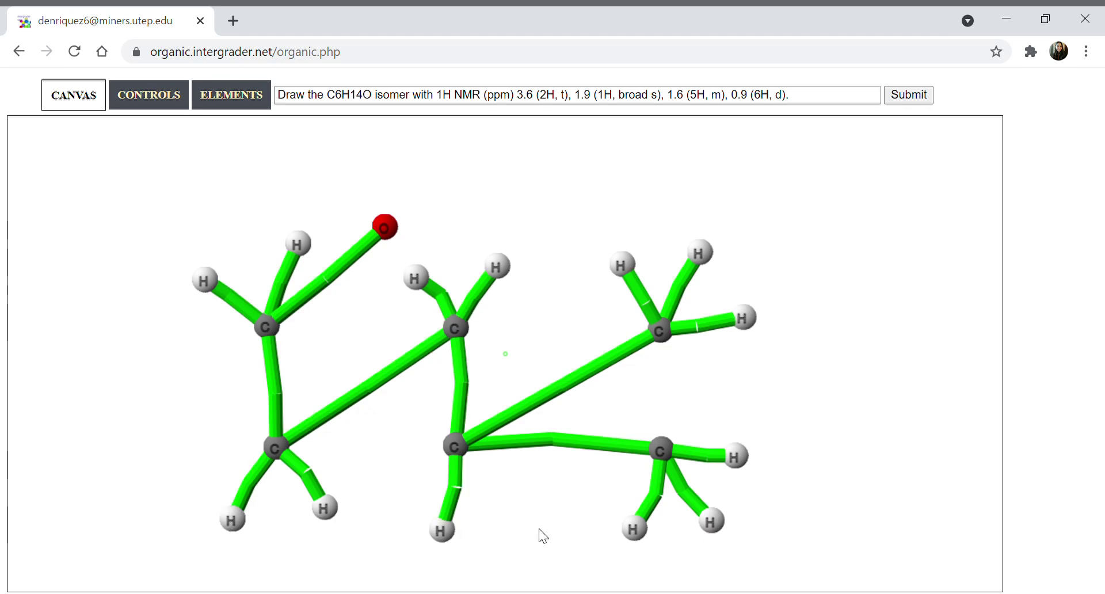
- Fill in the oxygen's missing hydrogen and lone pairs with H & e-, and arrange the molecule's three-dimensional geometry
left_click(147, 95)
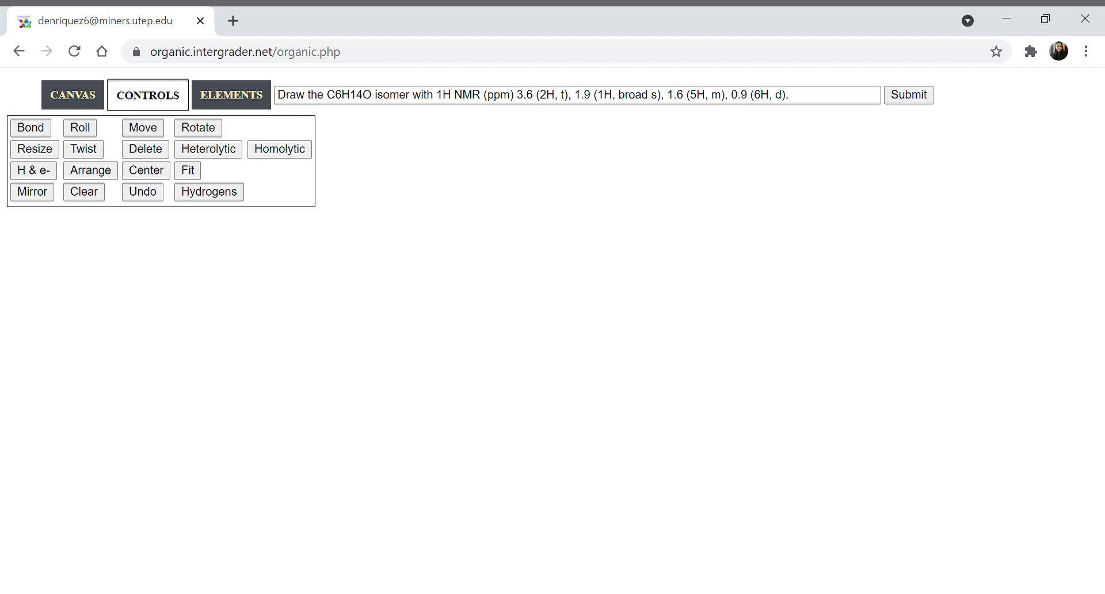
left_click(72, 95)
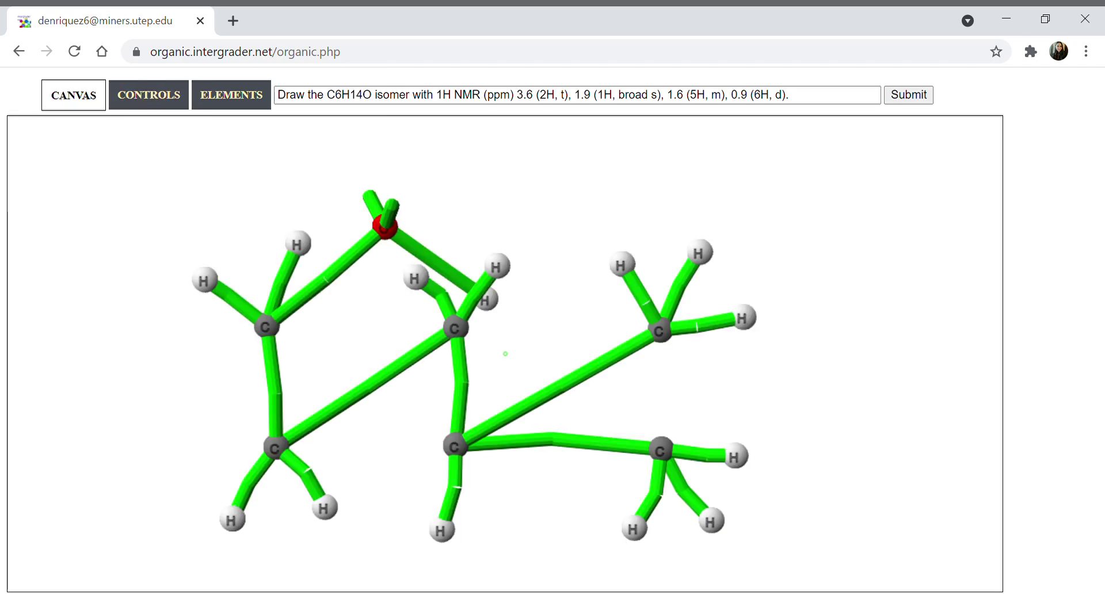
left_click(149, 95)
left_click(91, 168)
left_click(73, 95)
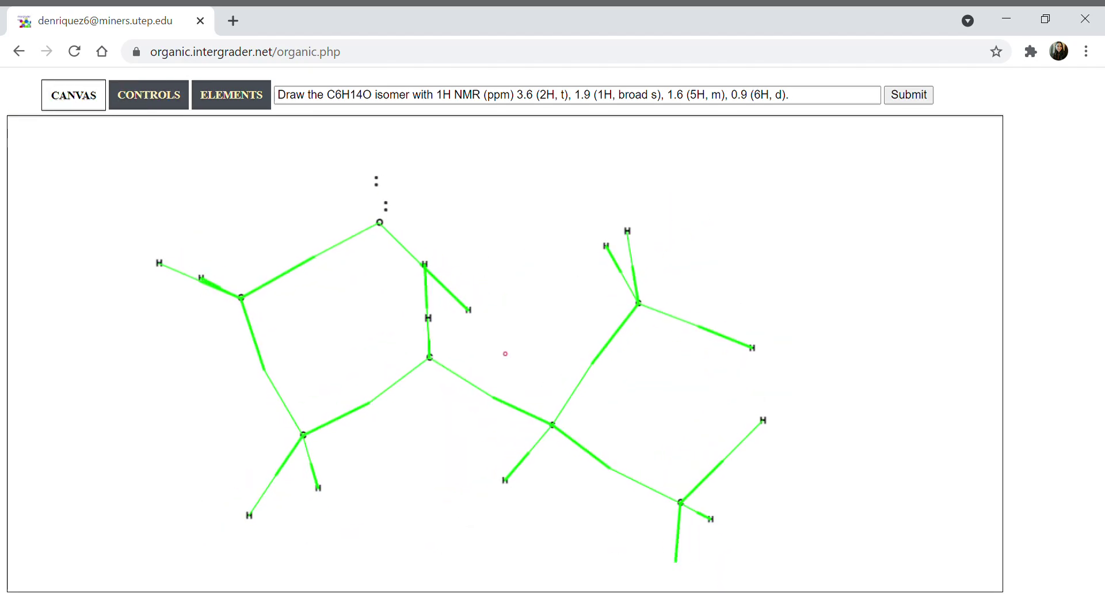
left_click(148, 95)
left_click(92, 168)
left_click(73, 95)
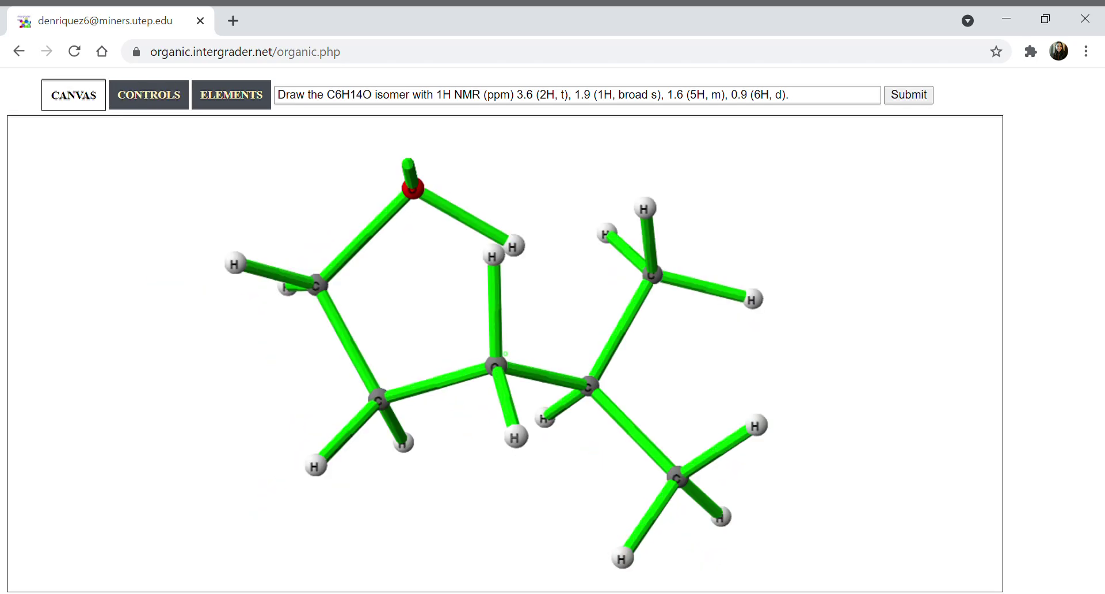
- Submit the second C6H14O isomer for grading and continue to Question # 3
left_click(908, 95)
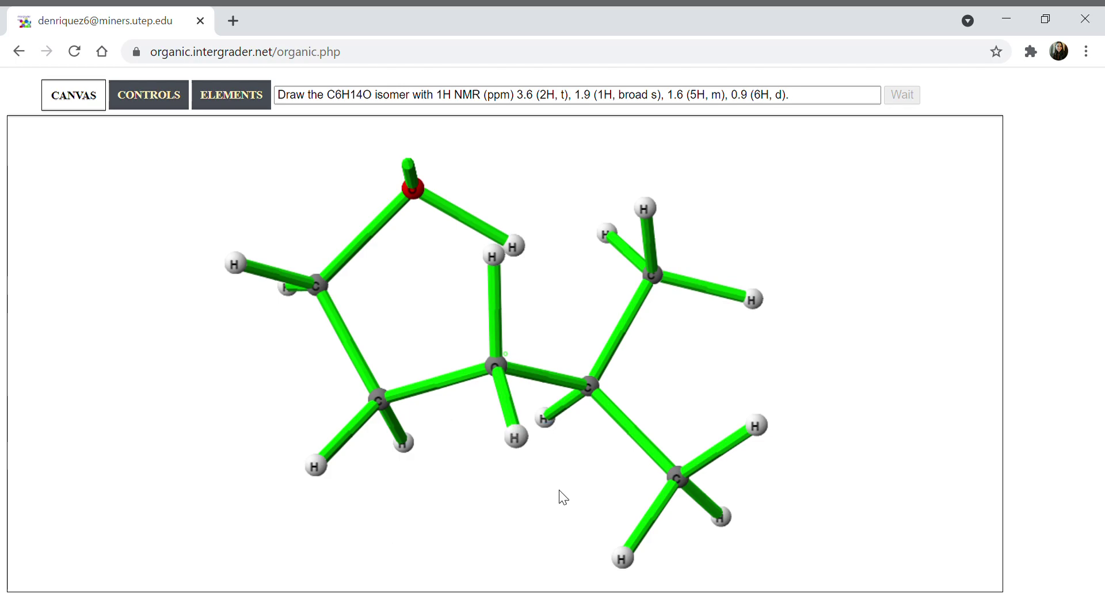
left_click(704, 149)
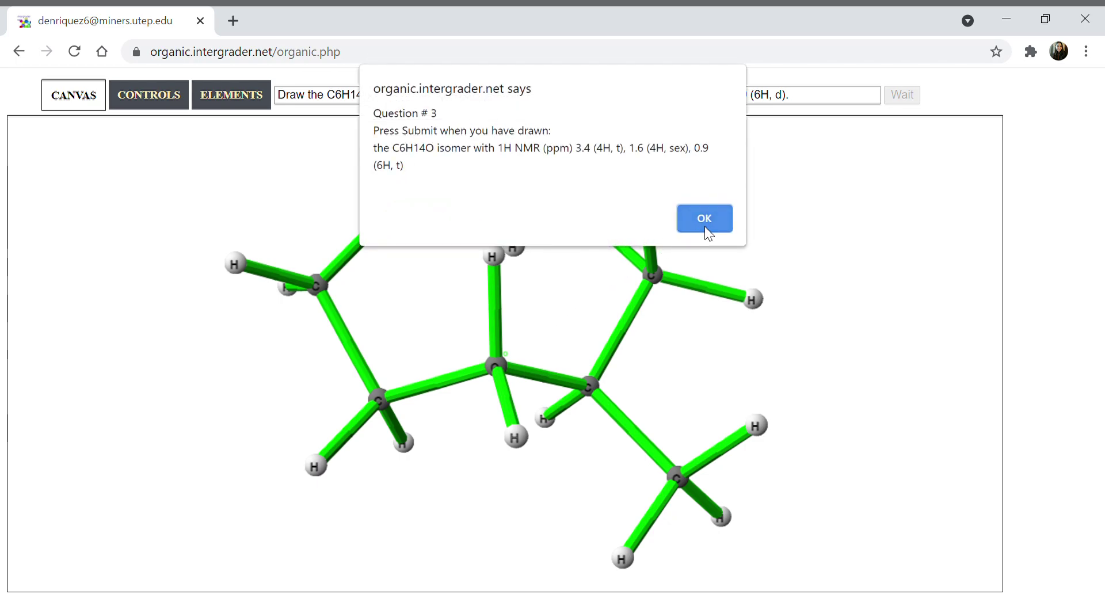
left_click(713, 225)
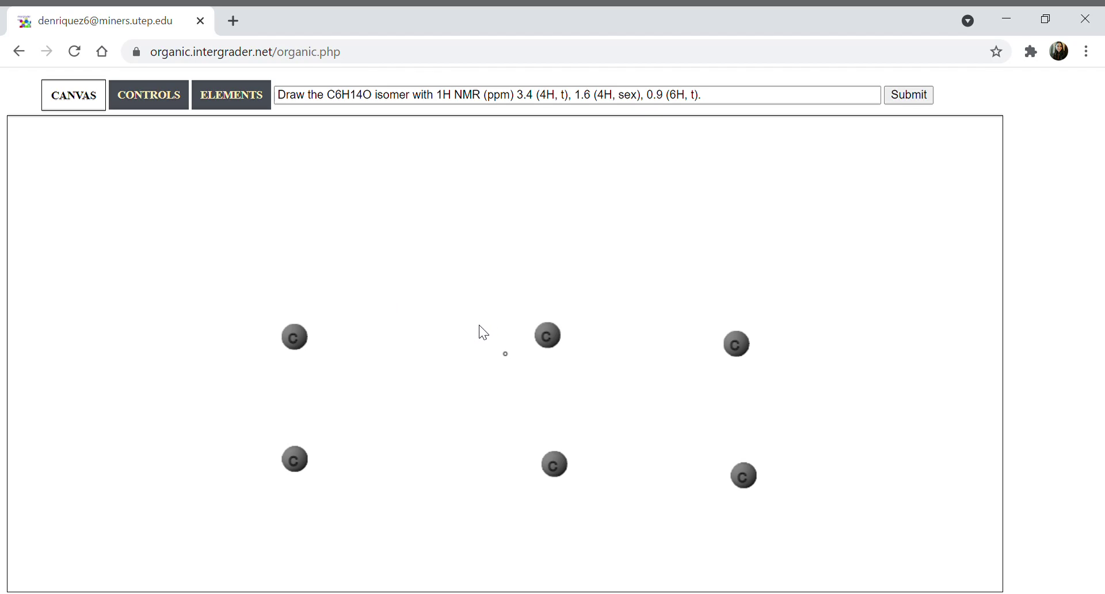
- Attach a hydrogen to the upper-right carbon
left_click(230, 95)
left_click(73, 95)
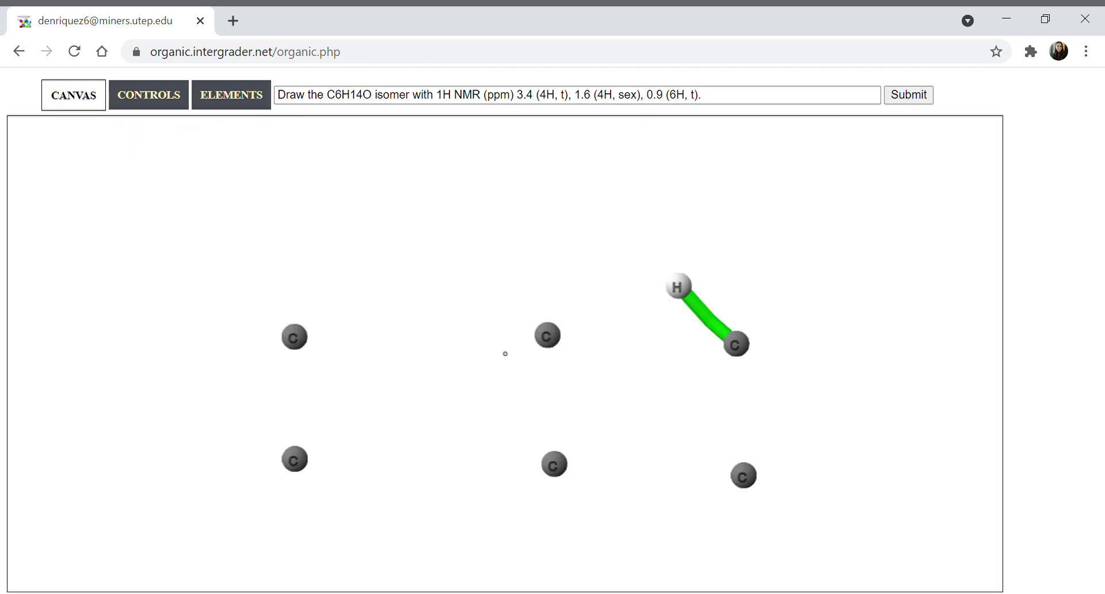